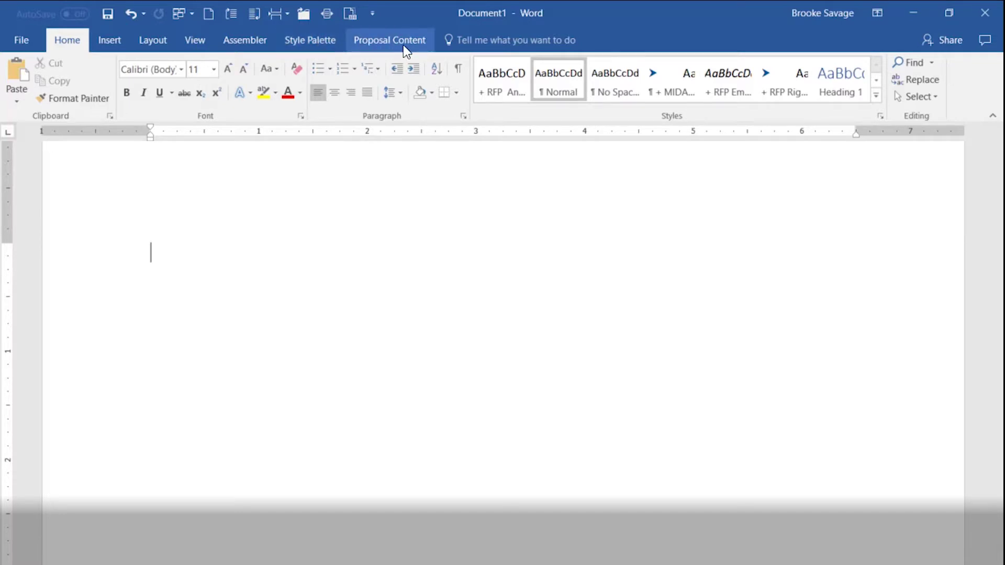
# Preview the Technical Capability, Cloud Services and Client Service galleries, then open Corporate Info
pyautogui.click(390, 39)
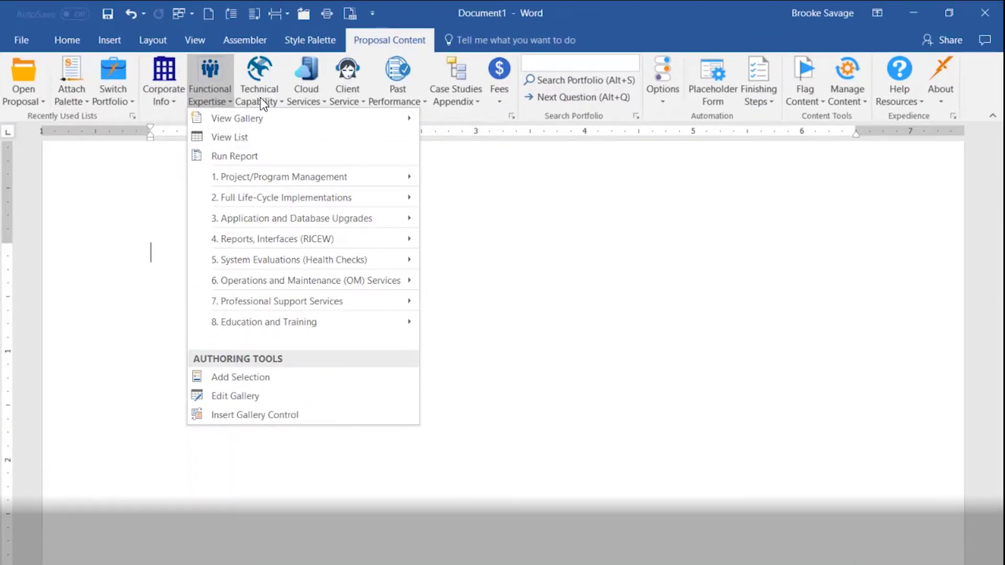
pyautogui.click(260, 98)
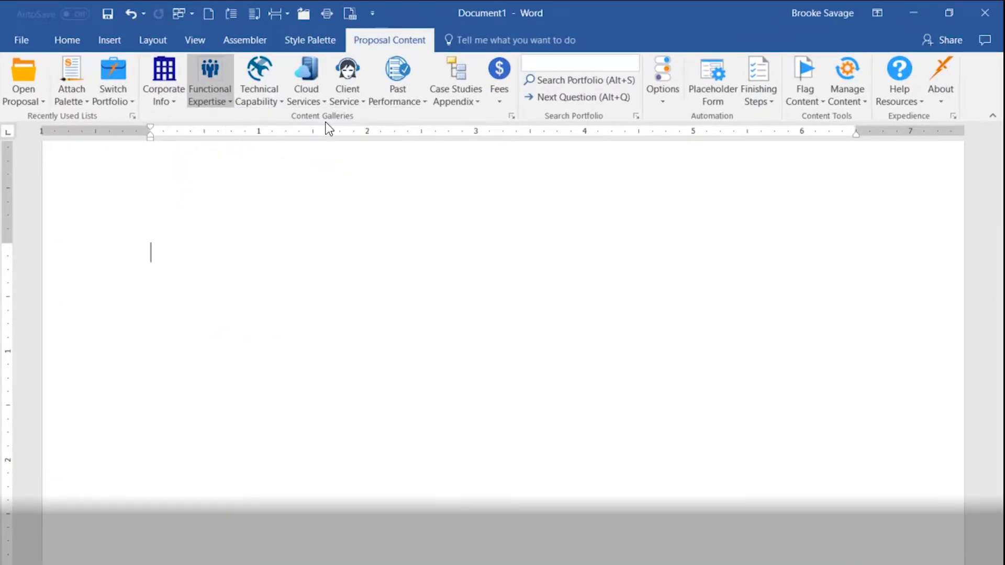
pyautogui.click(302, 101)
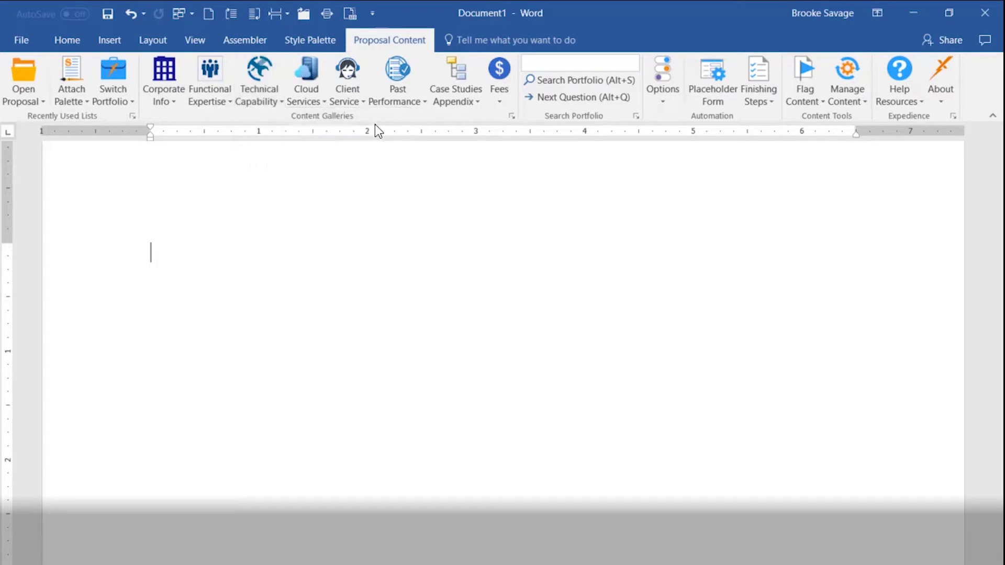
pyautogui.click(358, 101)
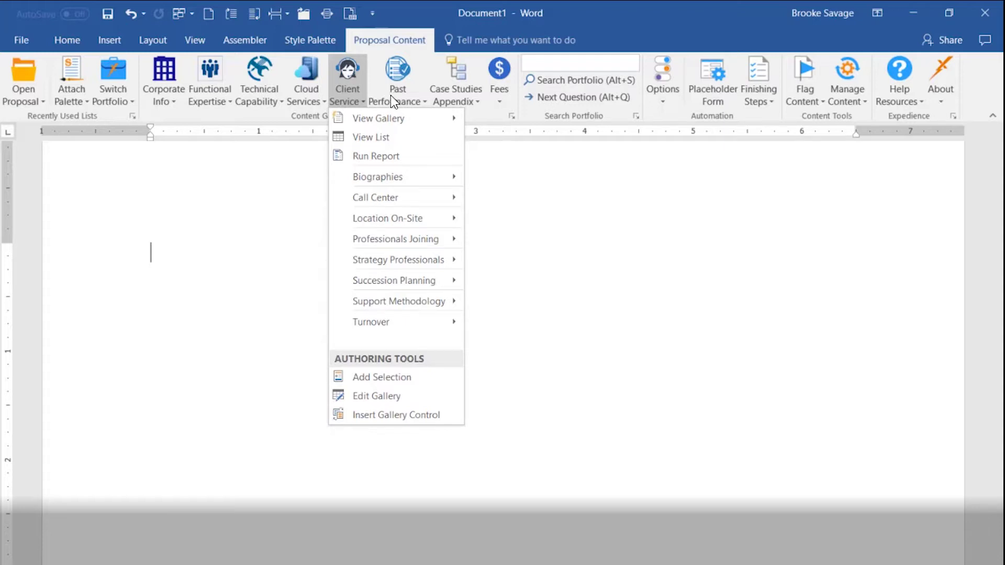
pyautogui.click(180, 119)
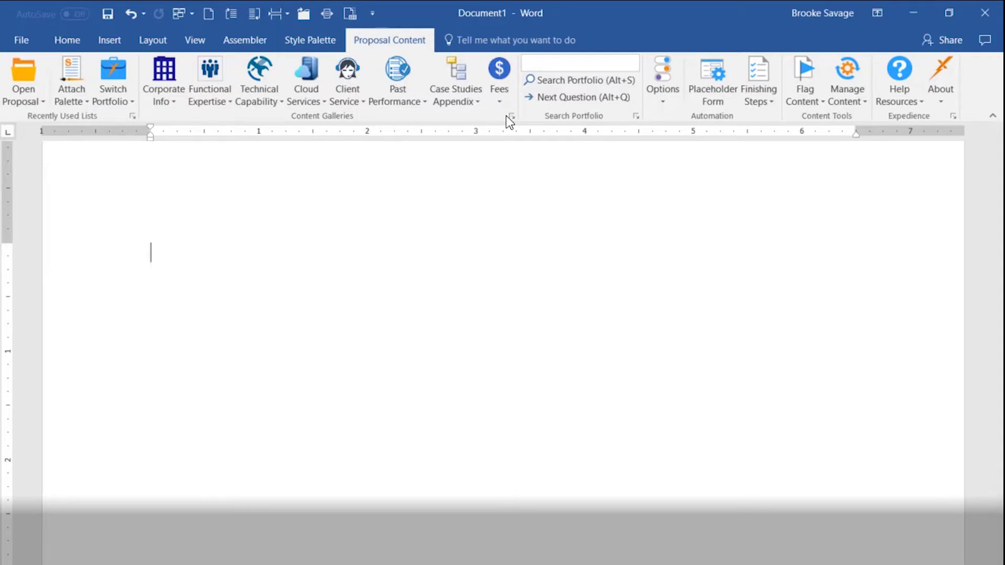
pyautogui.click(159, 108)
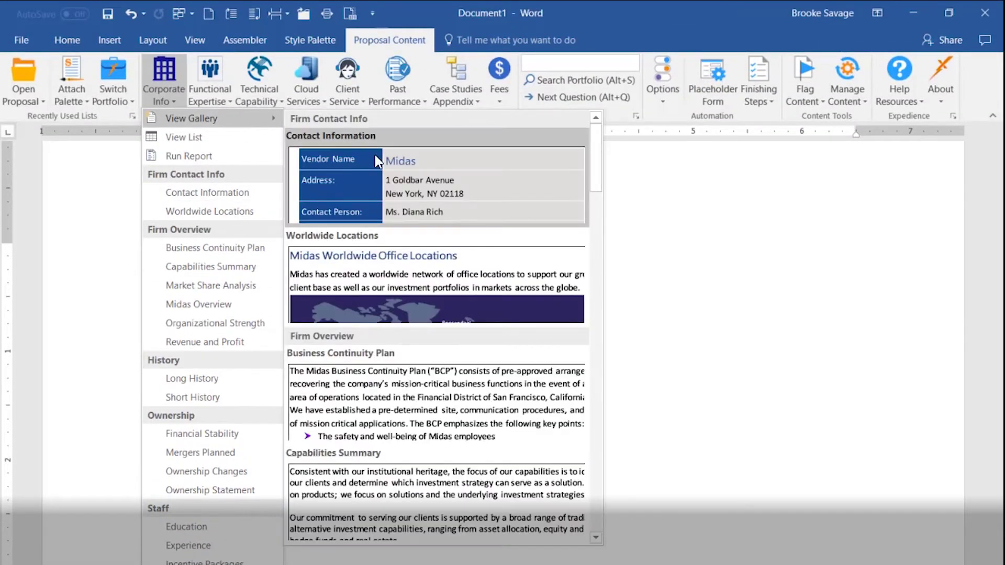
pyautogui.scroll(-5, 427, 305)
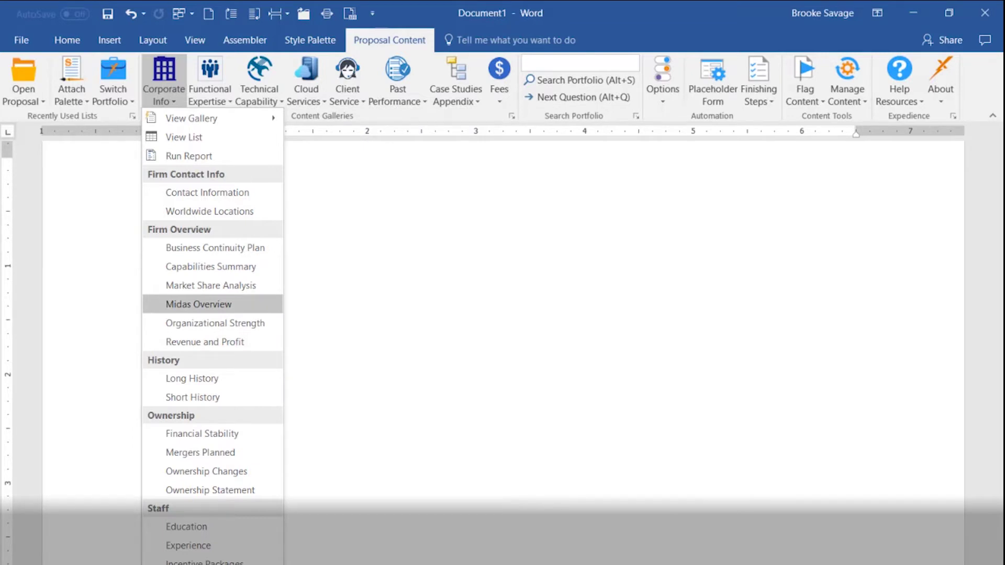
# Insert the Midas Overview passage from the Corporate Info gallery
pyautogui.click(223, 311)
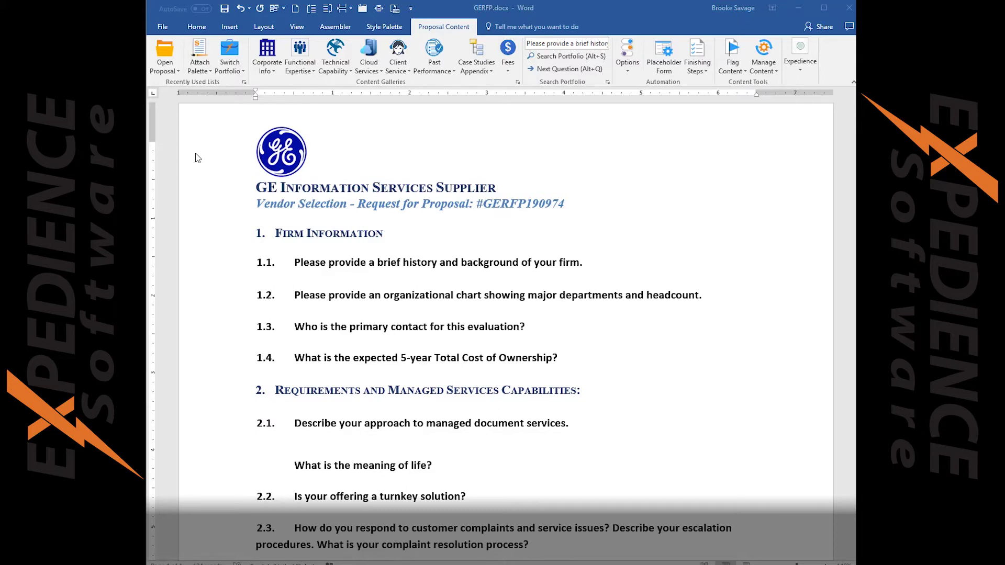
# Insert Midas Overview under question 1.1 and Organizational Chart under 1.2 via portfolio search
pyautogui.click(217, 270)
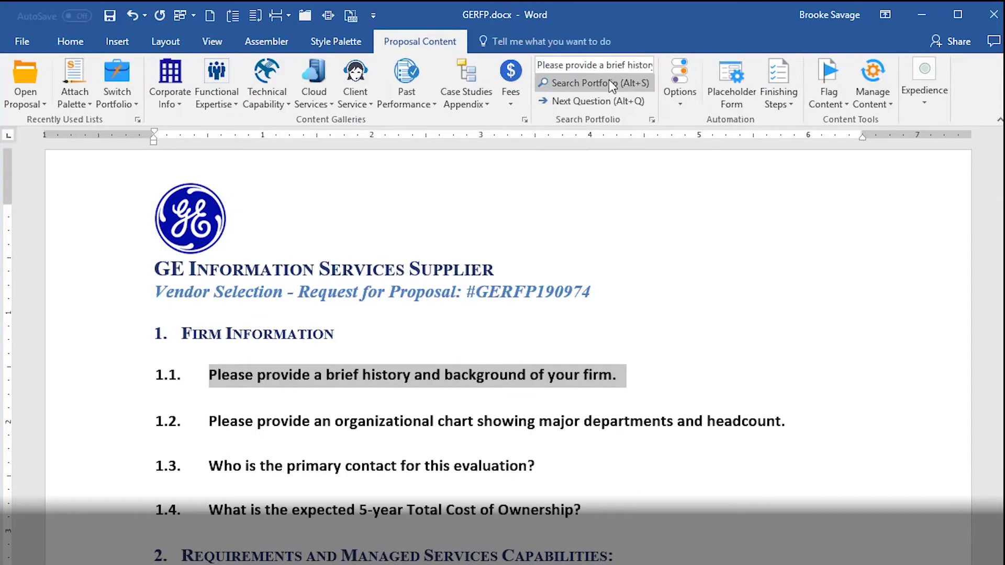
pyautogui.click(609, 80)
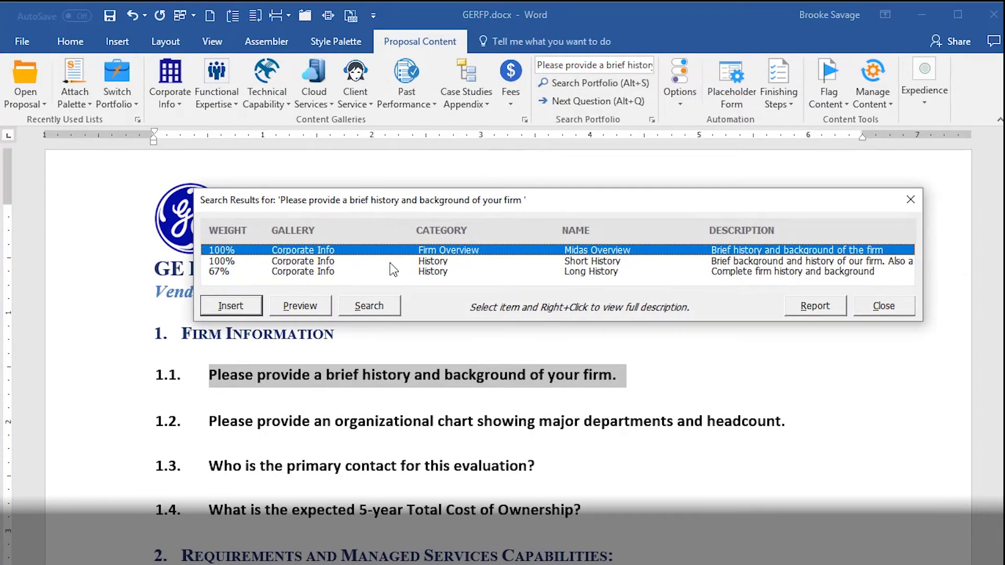
pyautogui.click(232, 306)
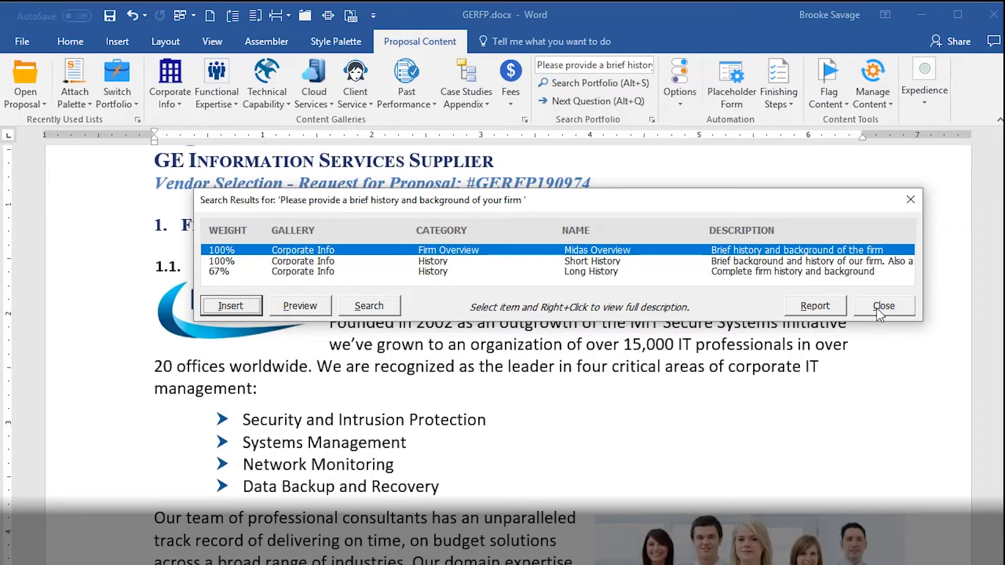
pyautogui.click(884, 307)
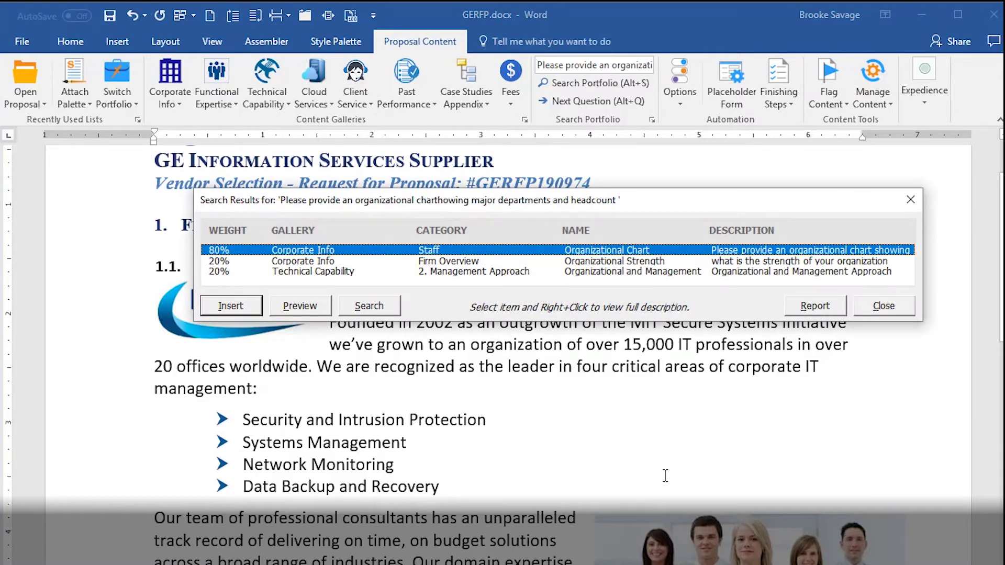
pyautogui.scroll(-3, 666, 476)
pyautogui.scroll(-3, 665, 476)
pyautogui.scroll(-3, 665, 476)
pyautogui.scroll(-3, 663, 479)
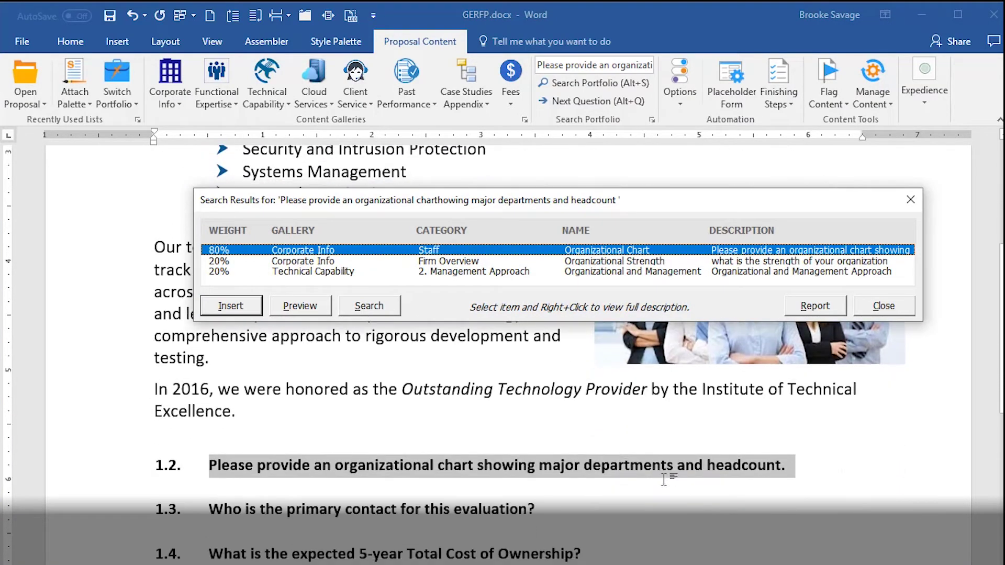
pyautogui.click(230, 305)
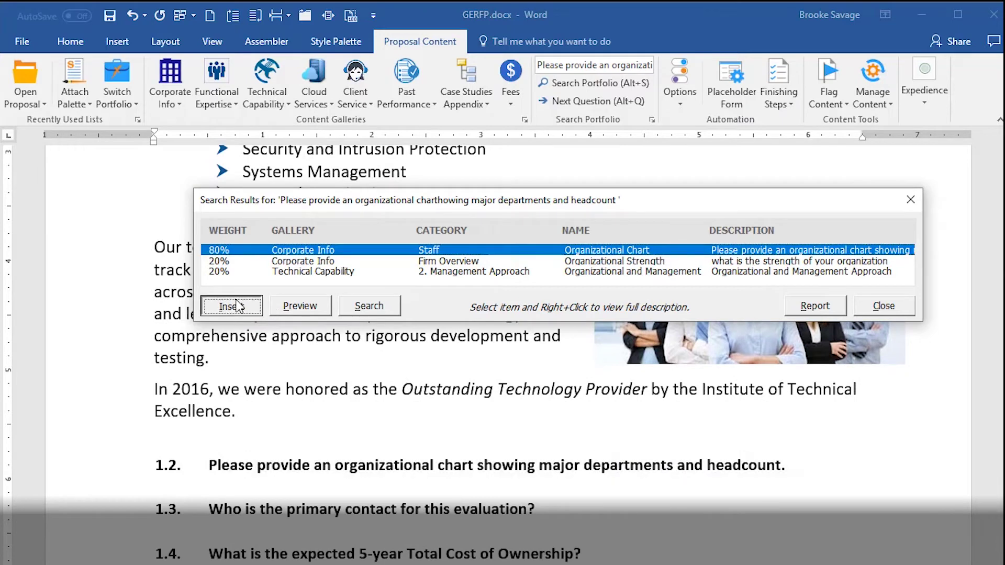
pyautogui.click(865, 311)
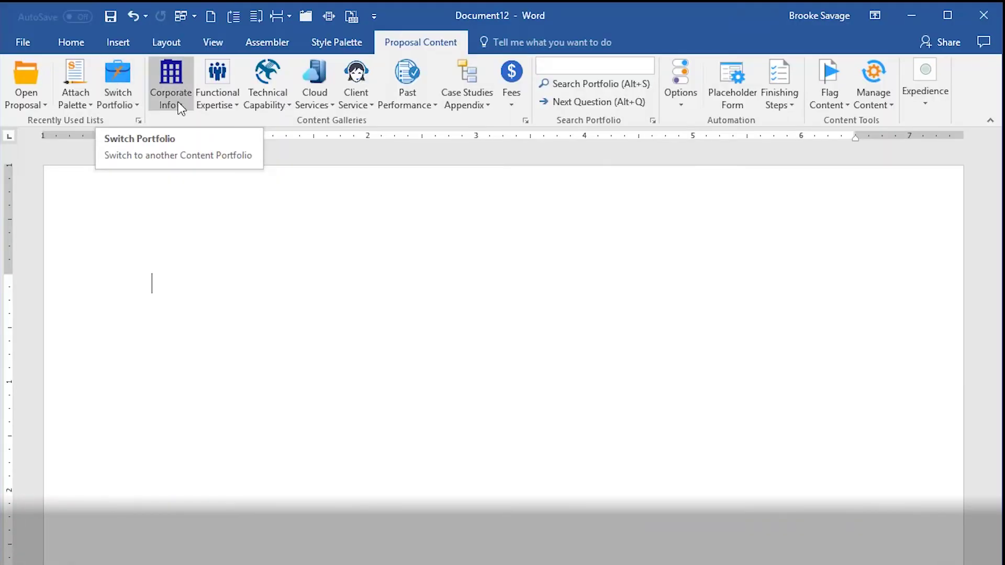
# Browse the Functional Expertise, Technical Capability and Cloud Services topic galleries
pyautogui.click(179, 102)
pyautogui.click(229, 97)
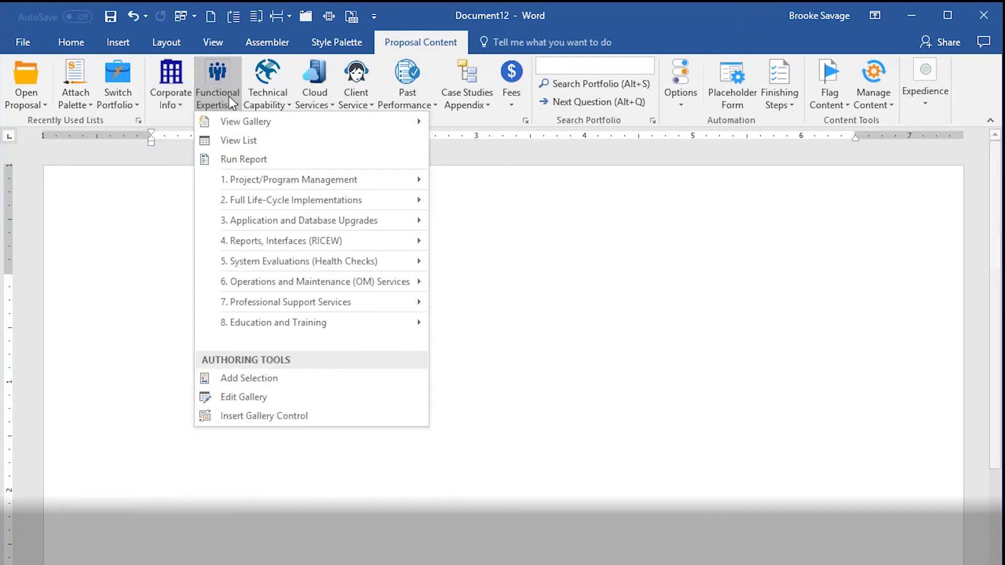
pyautogui.click(266, 101)
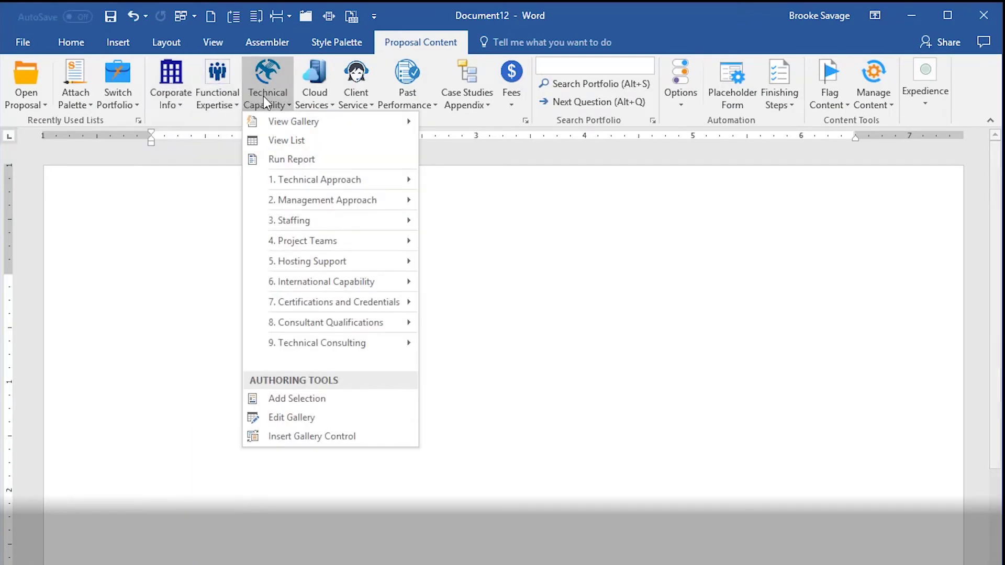
pyautogui.click(310, 105)
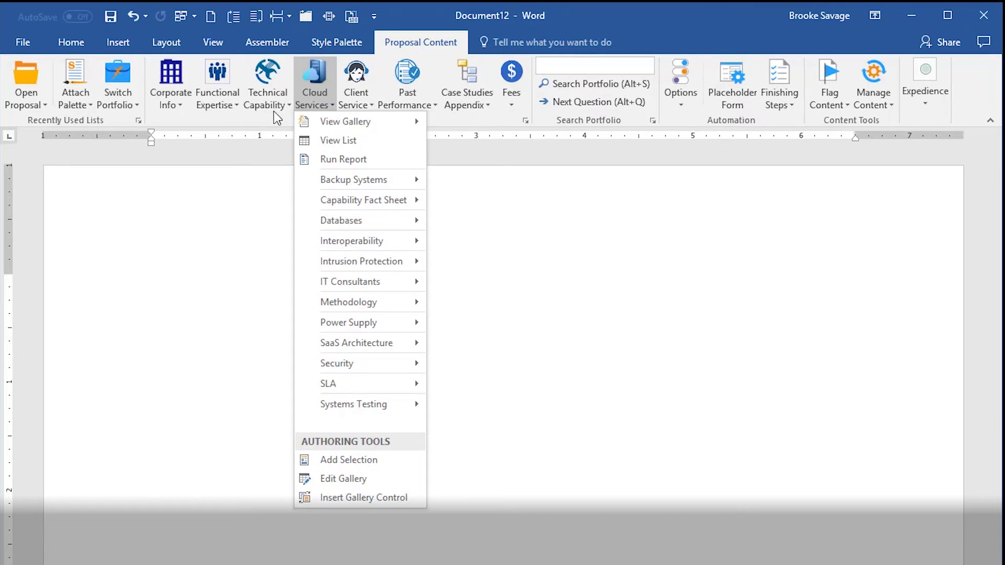
# Try the Security and International portfolios, then attach the Midas Technology portfolio
pyautogui.click(116, 104)
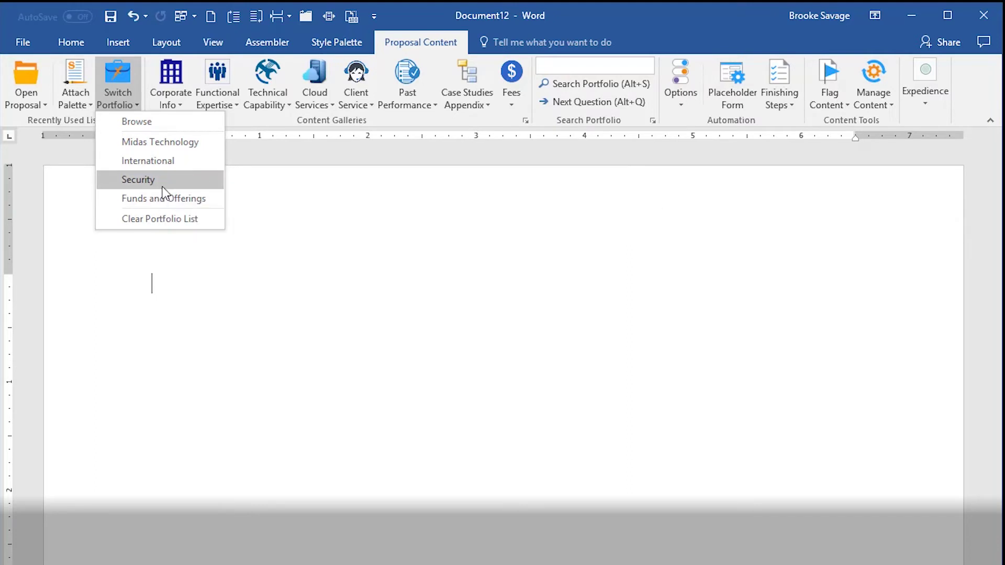
pyautogui.click(163, 198)
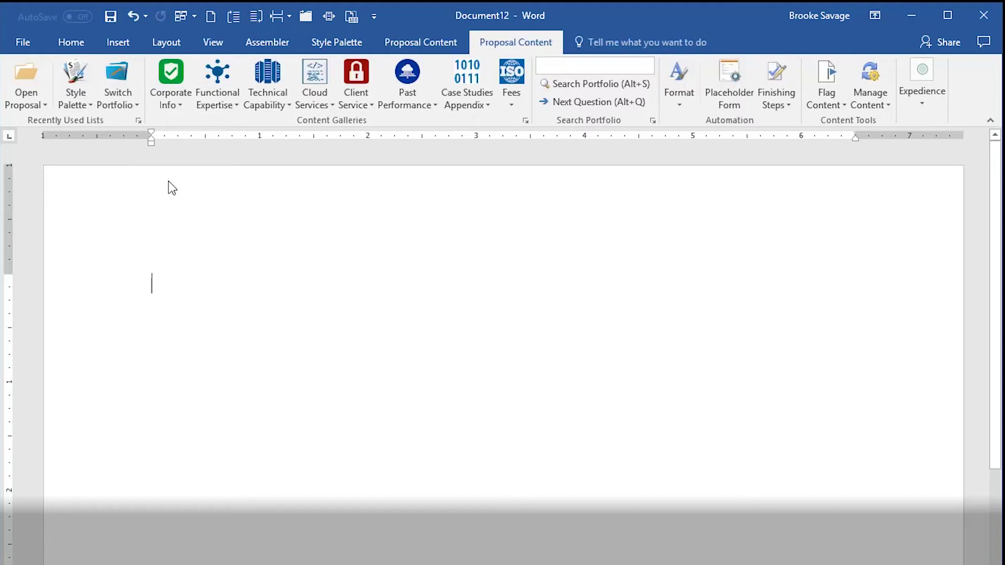
pyautogui.click(134, 105)
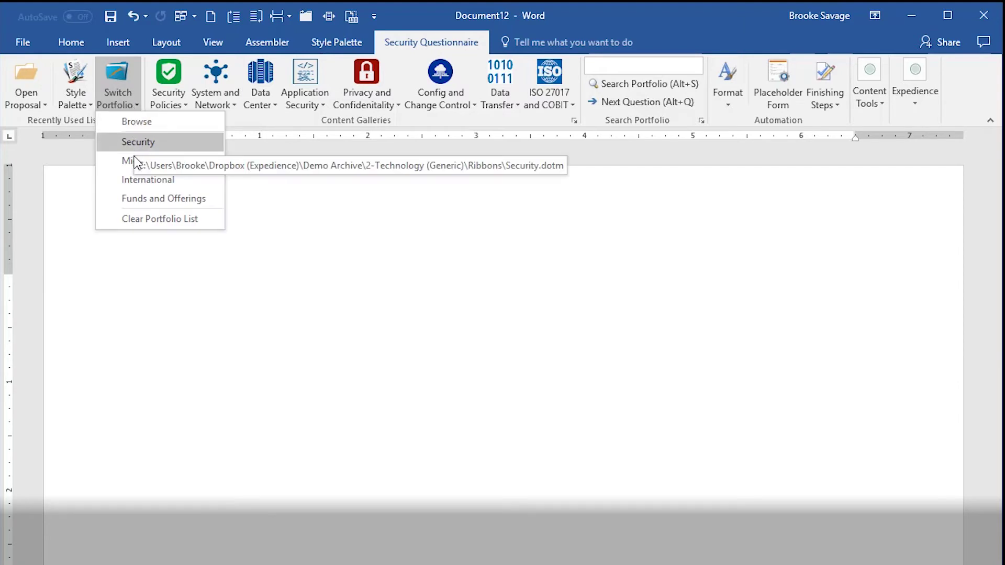
pyautogui.click(136, 181)
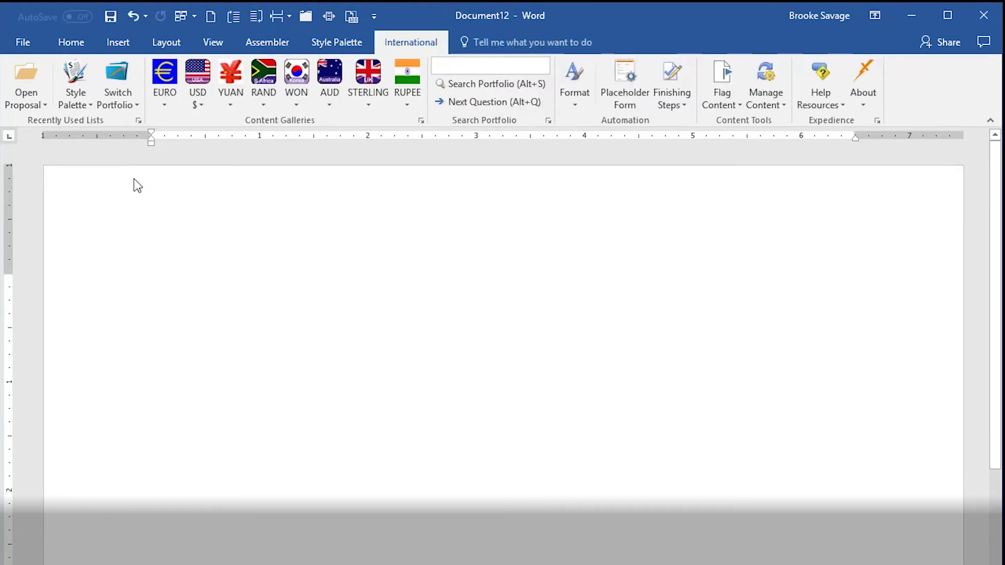
pyautogui.click(128, 98)
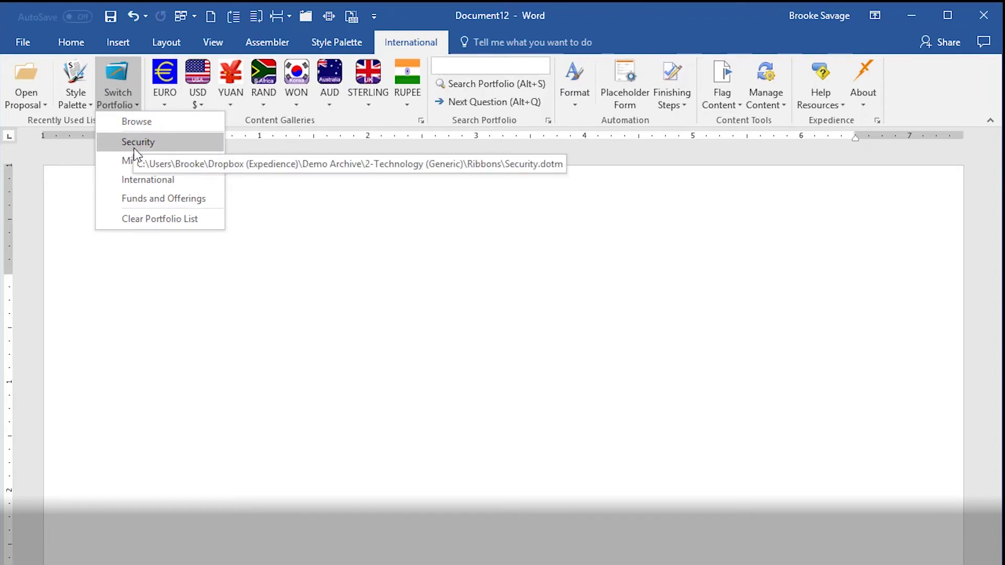
pyautogui.click(138, 163)
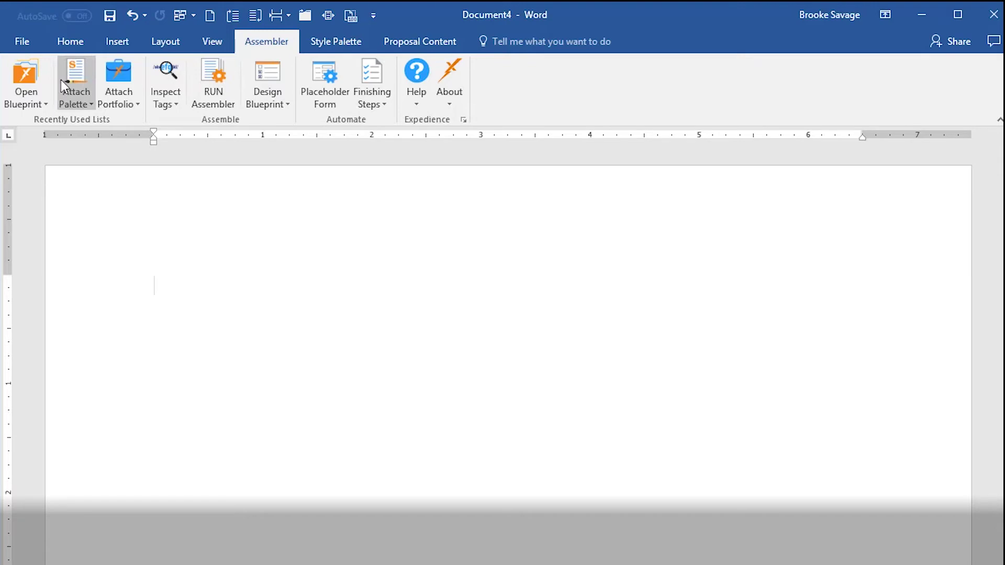
# Assemble General Capability Proposal.dotm without Table of Contents and Full Life-Cycle Overview
pyautogui.click(43, 82)
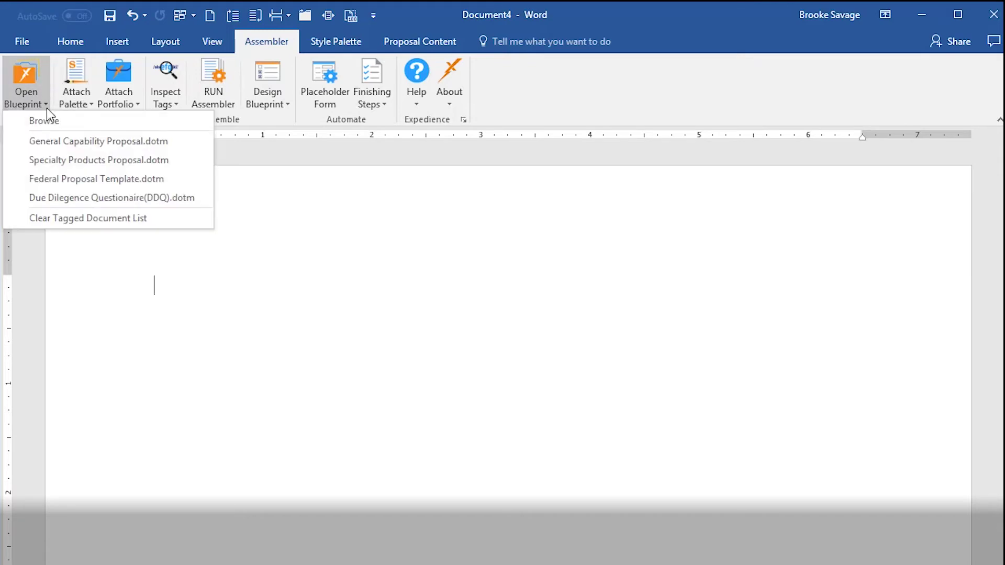
pyautogui.click(99, 141)
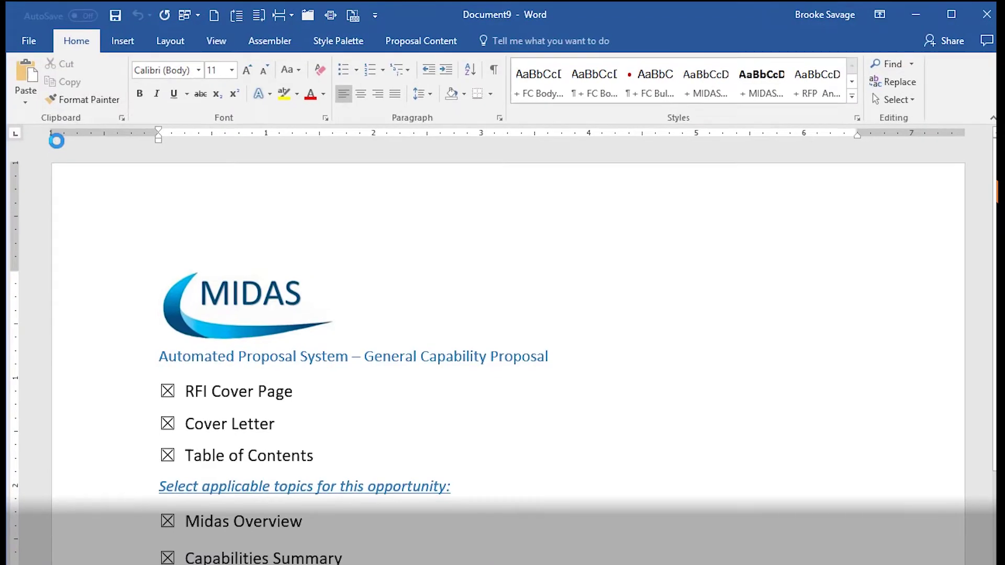
pyautogui.scroll(-2, 410, 174)
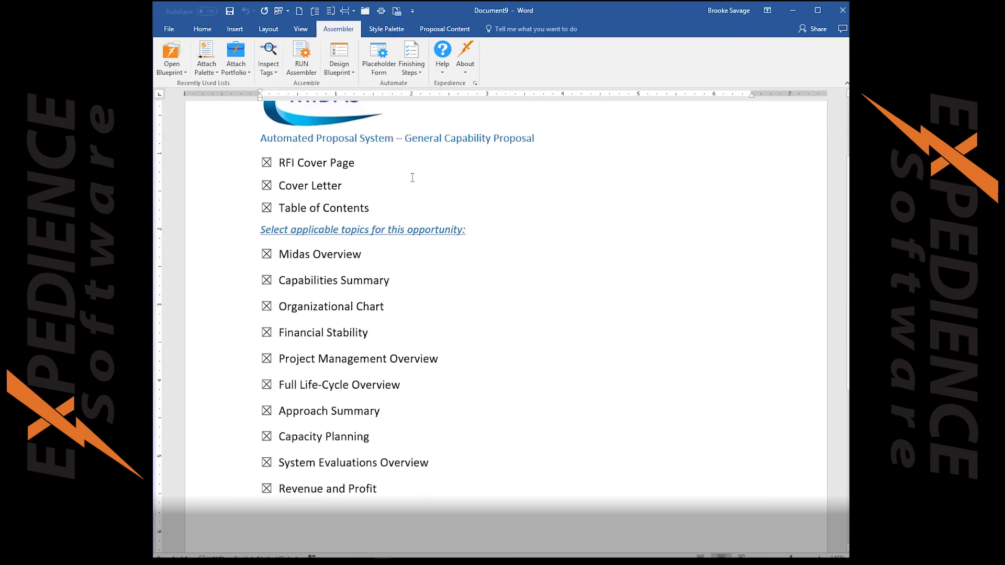
pyautogui.click(266, 208)
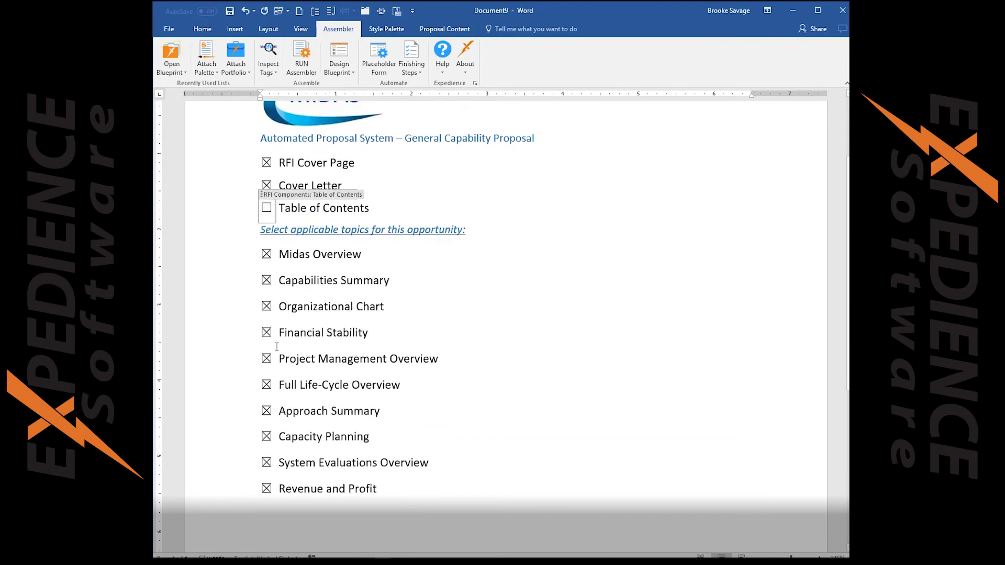
pyautogui.click(267, 385)
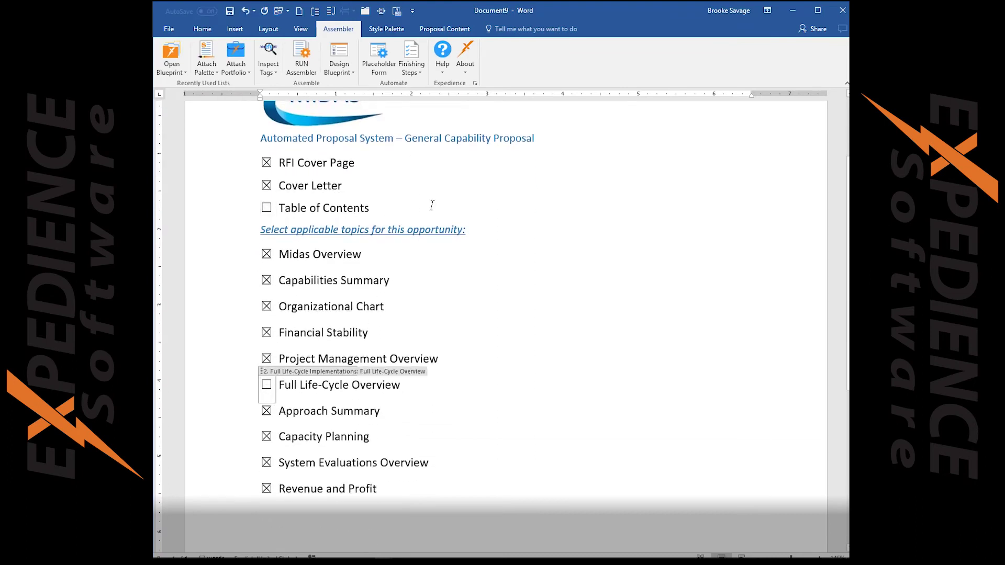
pyautogui.click(302, 56)
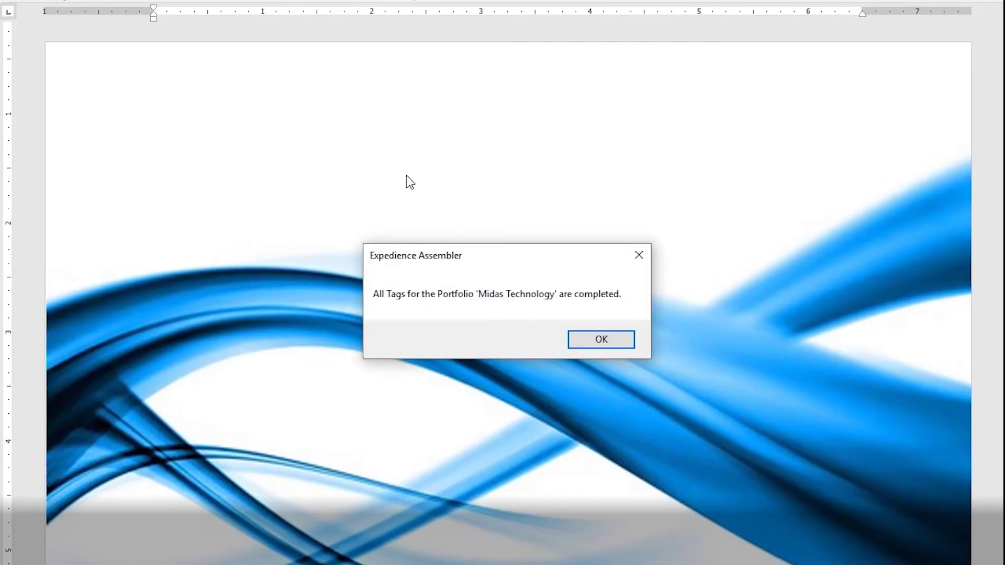
# Dismiss the tags-completed message and close the recent blueprints list without opening one
pyautogui.click(602, 340)
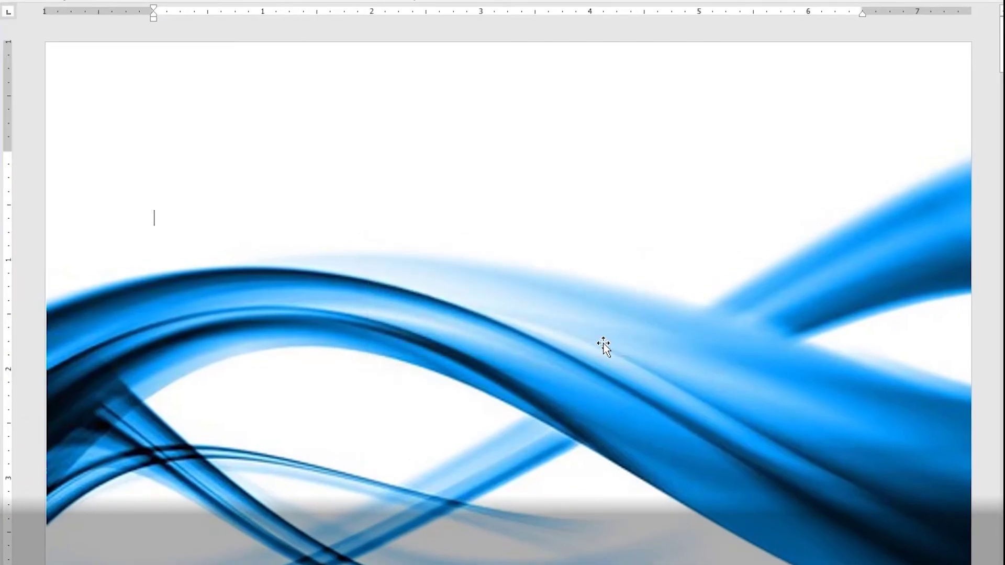
pyautogui.scroll(-5, 613, 354)
pyautogui.scroll(-4, 621, 354)
pyautogui.scroll(-4, 621, 353)
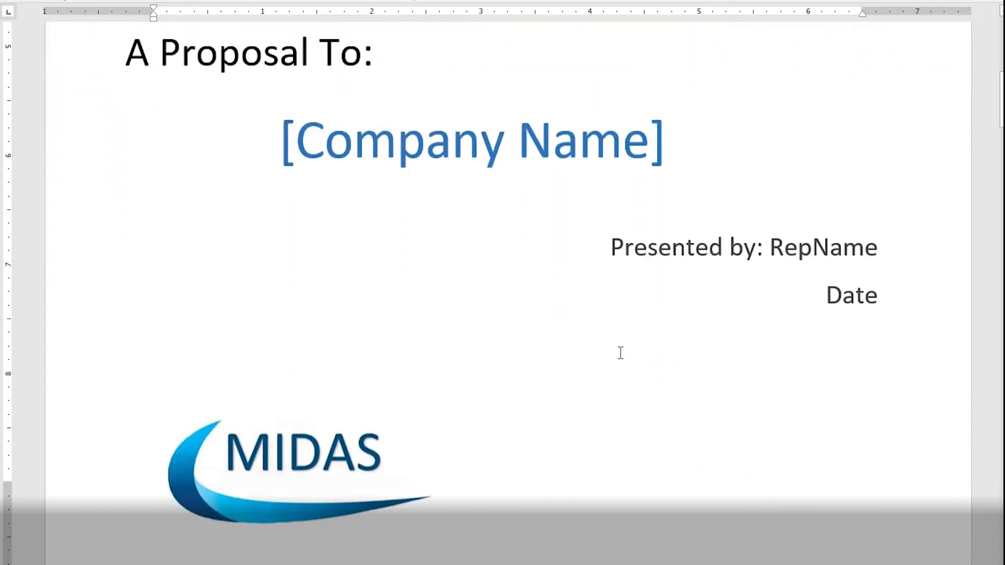
pyautogui.scroll(-3, 621, 354)
pyautogui.scroll(-4, 621, 353)
pyautogui.scroll(-3, 620, 354)
pyautogui.scroll(-2, 621, 354)
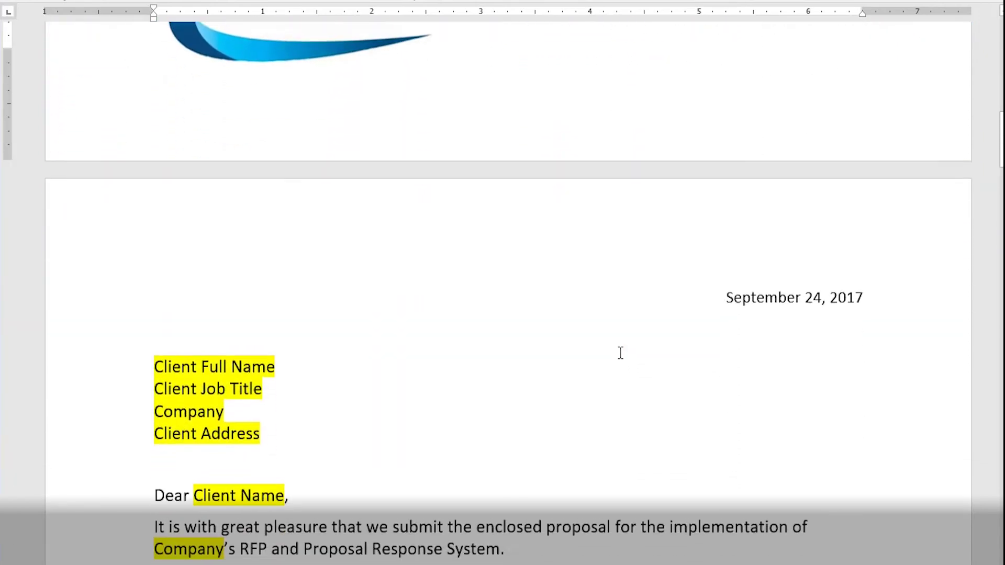
pyautogui.scroll(-2, 621, 354)
pyautogui.scroll(-3, 621, 354)
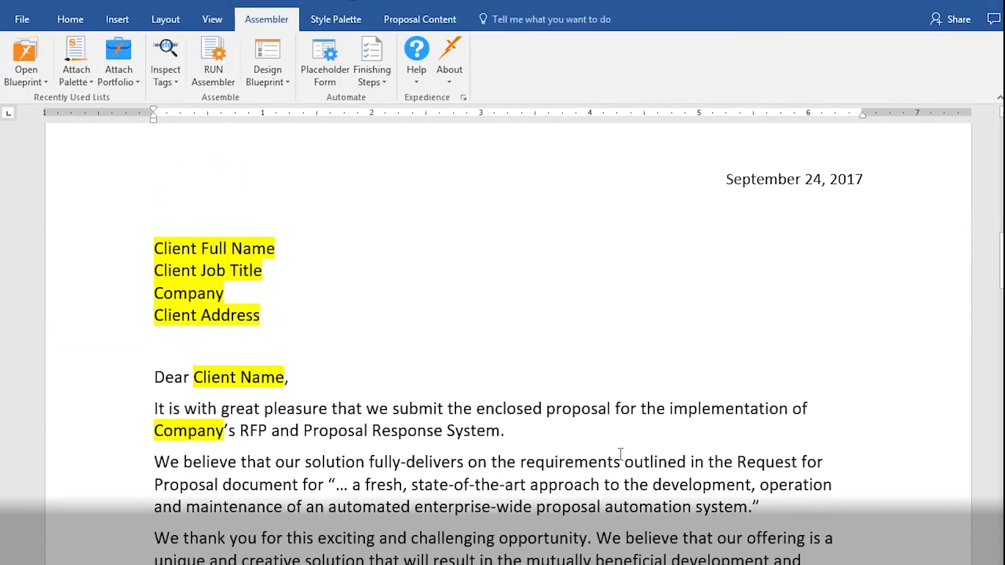
pyautogui.click(26, 94)
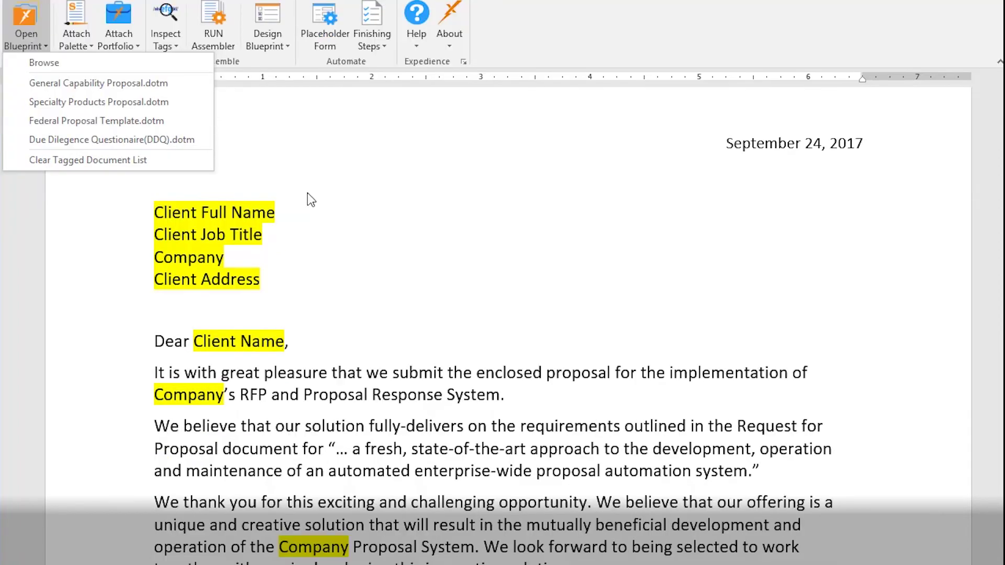
pyautogui.click(307, 248)
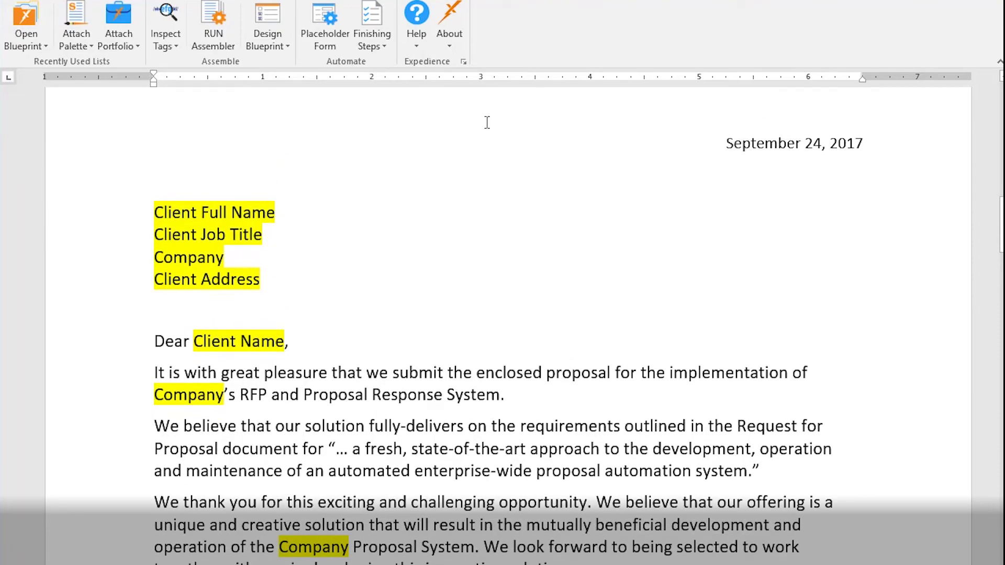
# Inspect the Client First Name, Company Name and Business Address fields in the Placeholder Form
pyautogui.click(325, 24)
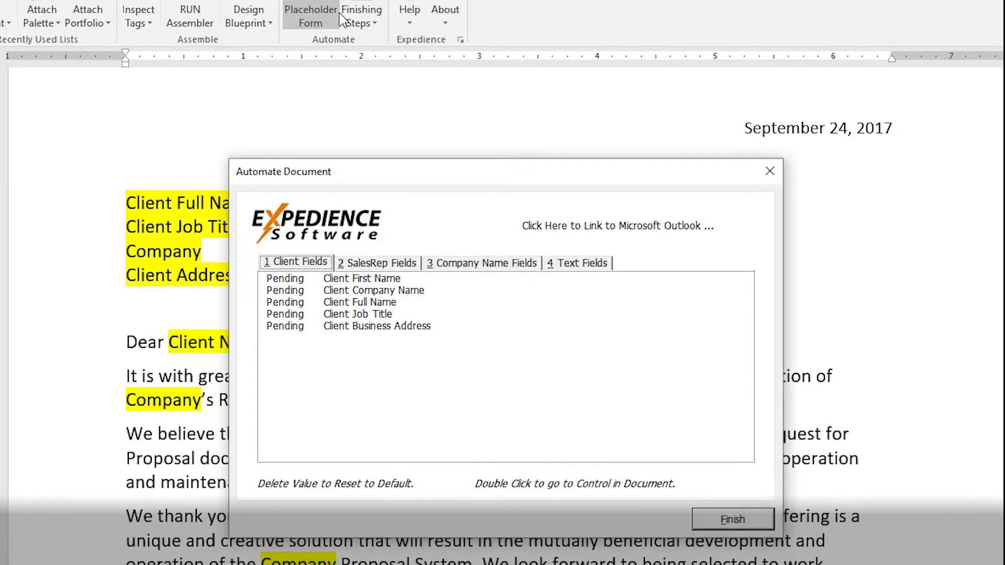
pyautogui.moveTo(409, 141); pyautogui.dragTo(554, 115)
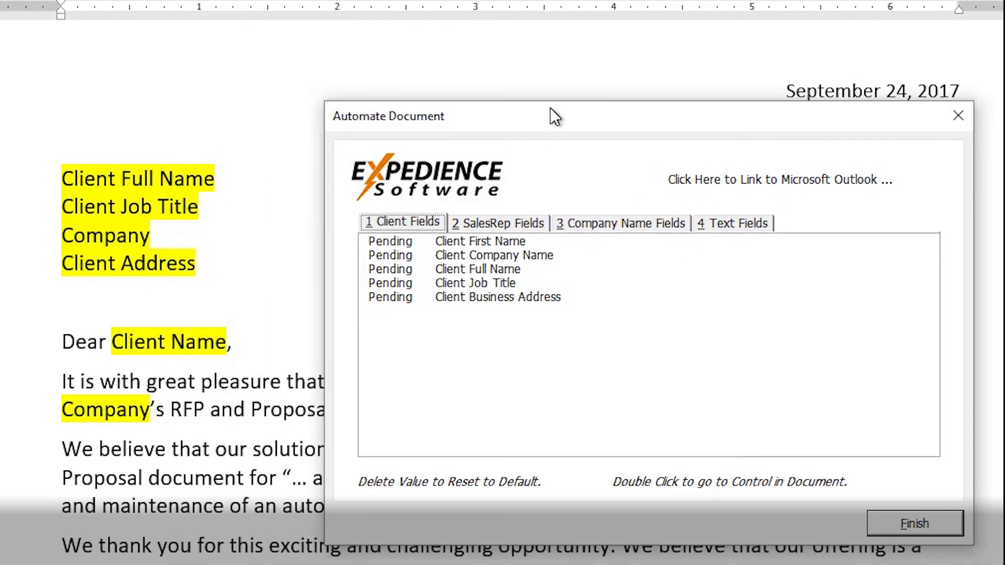
pyautogui.click(529, 241)
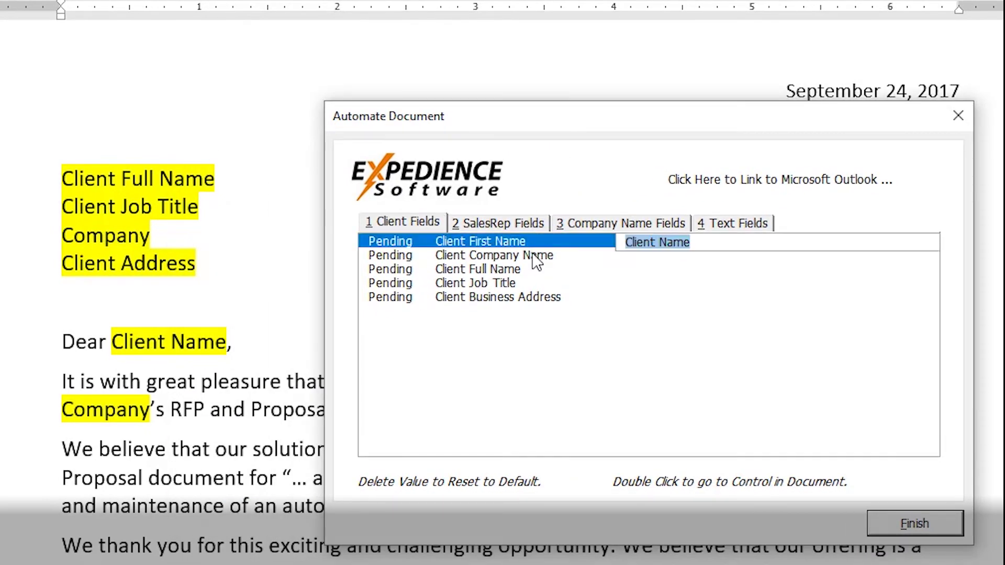
pyautogui.click(534, 258)
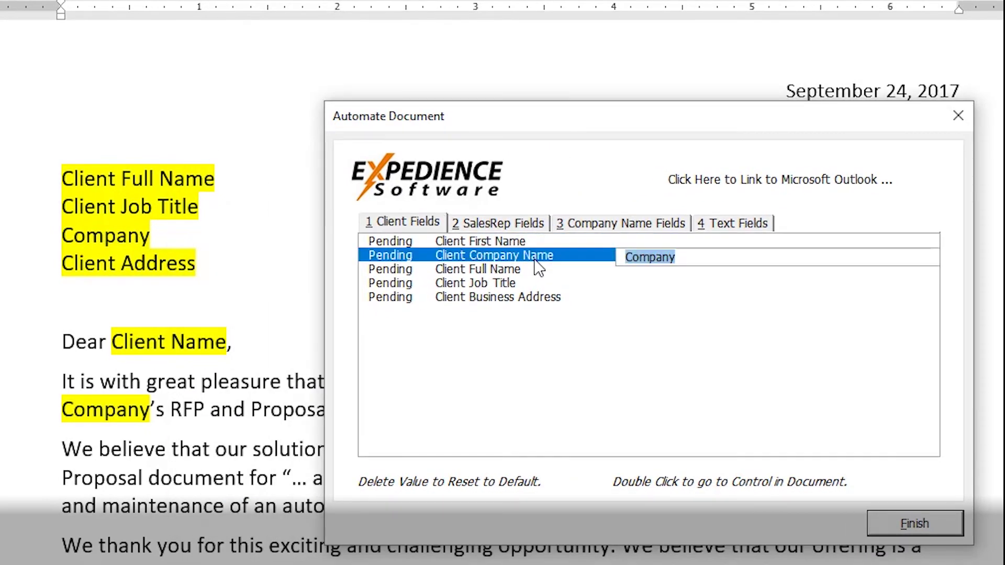
pyautogui.click(527, 297)
# Fill the letter placeholders from a contact in the Exp Business Outlook address book
pyautogui.click(702, 179)
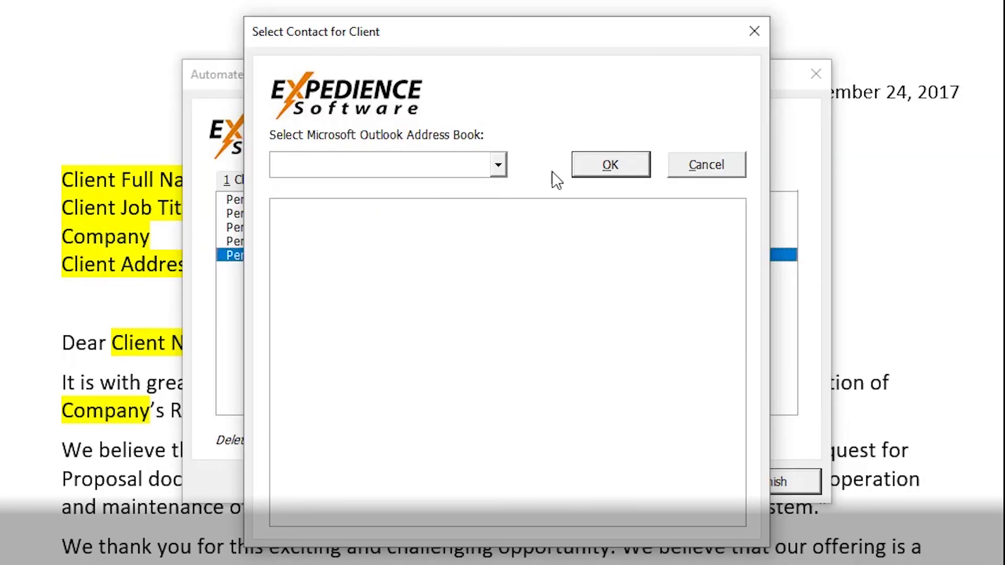
pyautogui.click(498, 164)
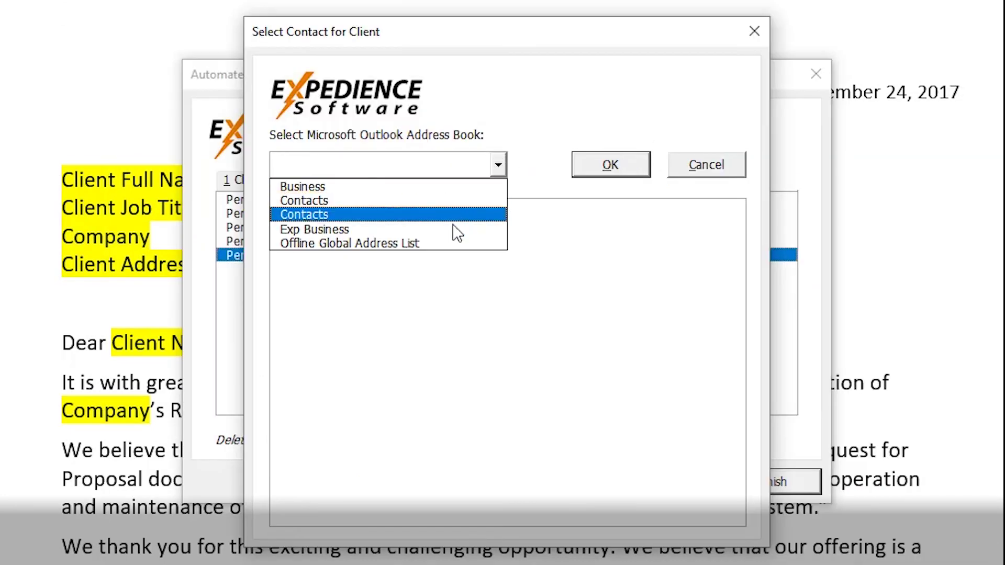
pyautogui.click(330, 228)
pyautogui.click(464, 209)
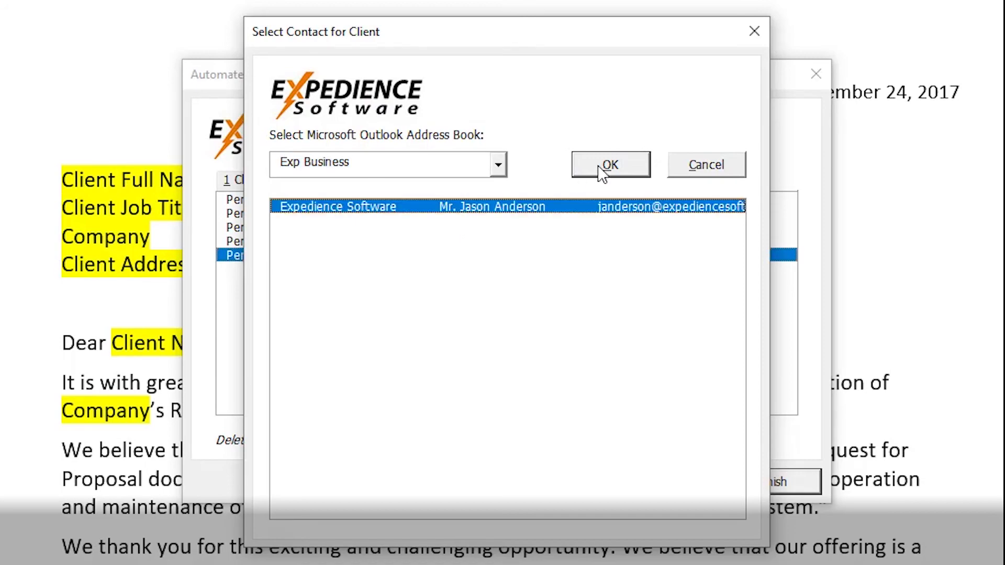
pyautogui.click(610, 164)
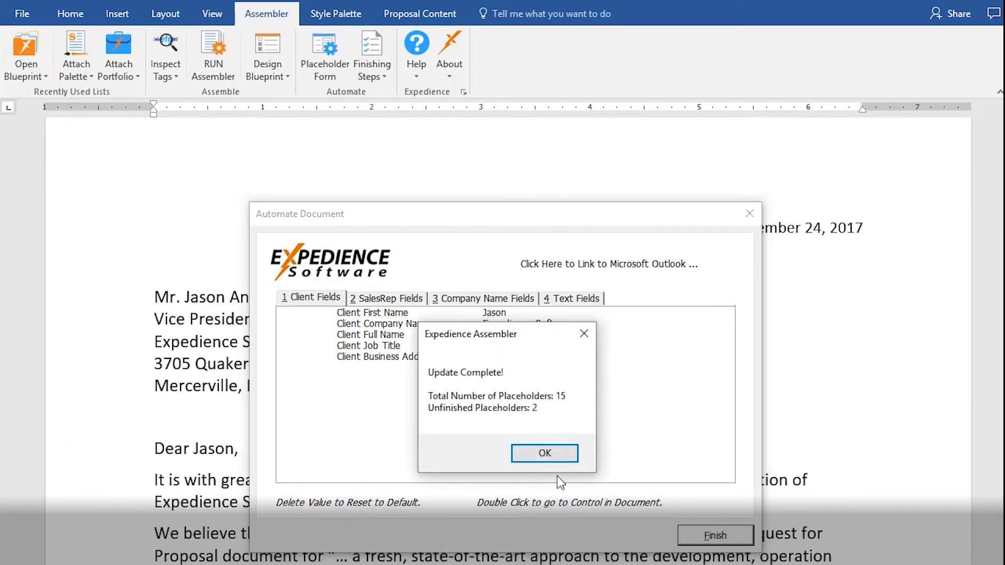
pyautogui.click(559, 452)
pyautogui.moveTo(65, 193); pyautogui.dragTo(84, 346)
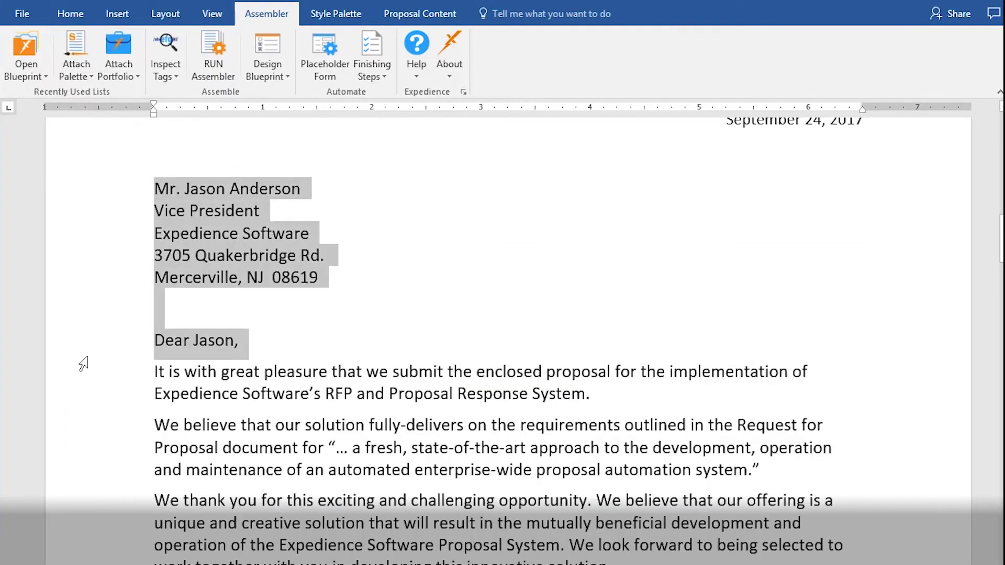